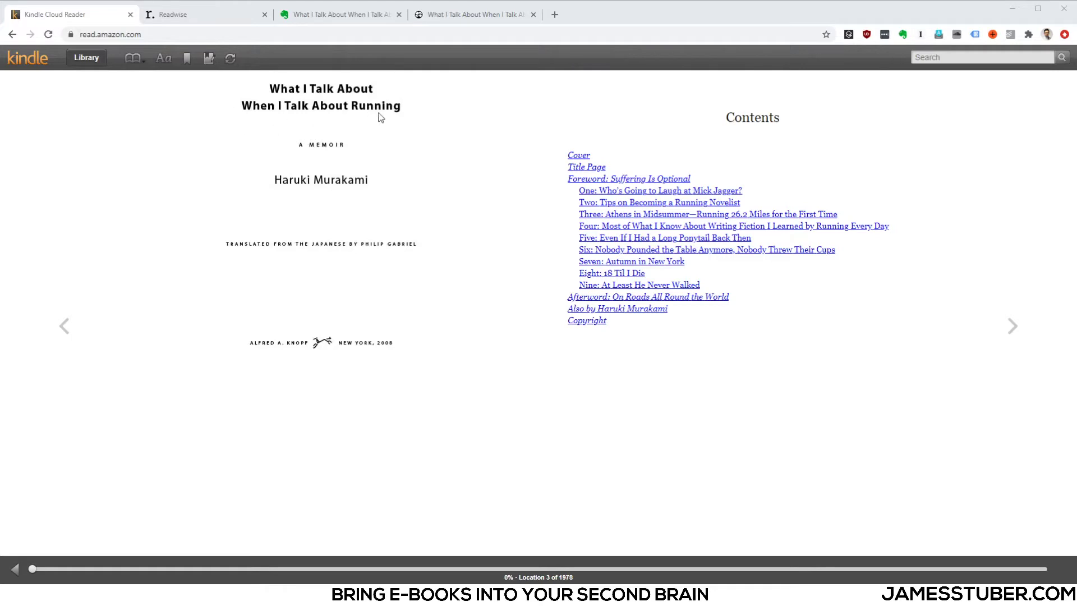
# Page the Murakami book from its contents through the highlighted foreword, then bring up the Readwise library
pyautogui.click(1038, 351)
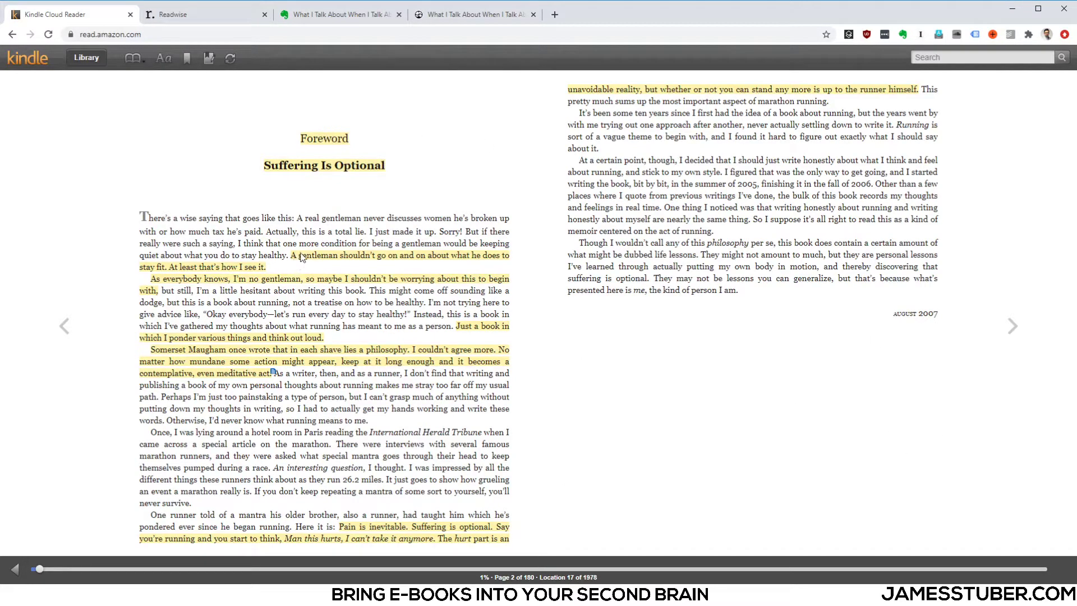
pyautogui.click(1013, 327)
pyautogui.click(1013, 327)
pyautogui.click(1013, 328)
pyautogui.click(1012, 328)
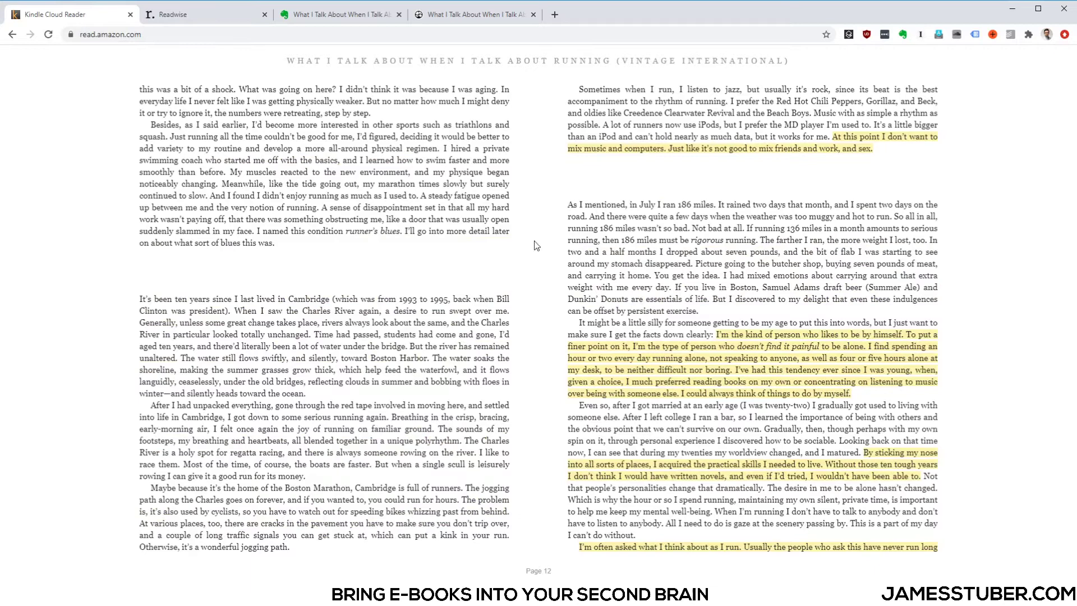
pyautogui.click(187, 20)
# Filter the Readwise library to 'running', expand the Murakami book's export options, and open its Evernote highlights note
pyautogui.click(590, 112)
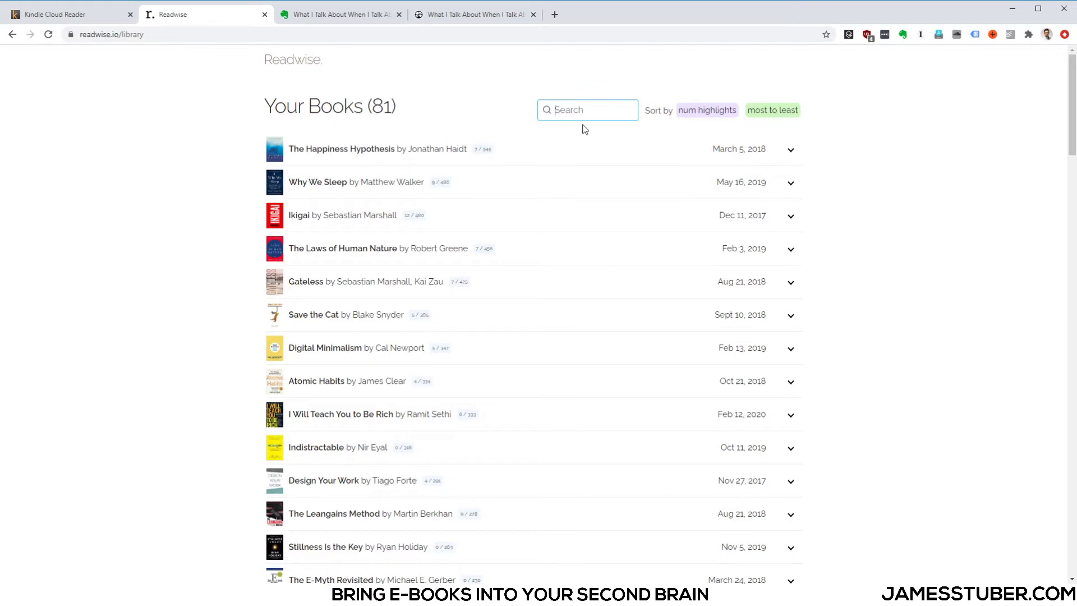
pyautogui.write('running')
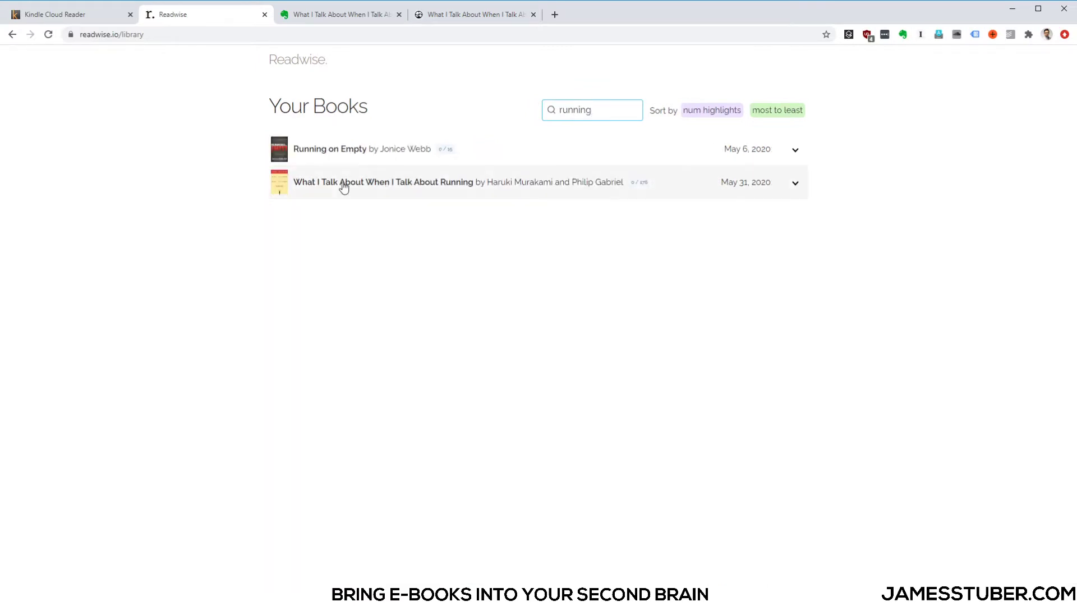
pyautogui.click(793, 183)
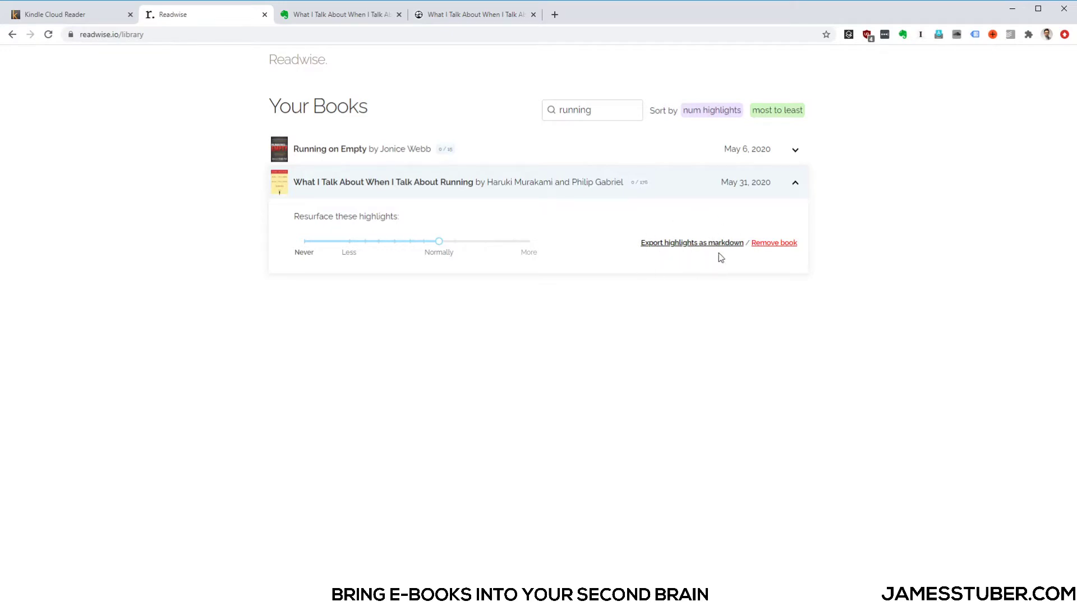
pyautogui.click(334, 15)
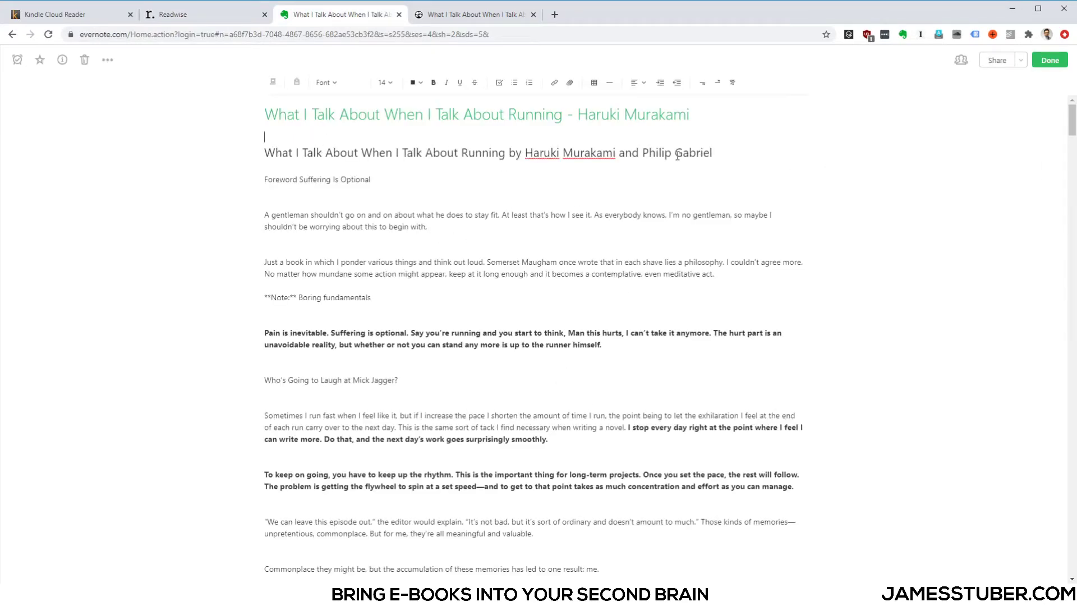
pyautogui.scroll(-3, 598, 193)
pyautogui.scroll(3, 598, 193)
pyautogui.scroll(-2, 573, 236)
pyautogui.scroll(-1, 342, 174)
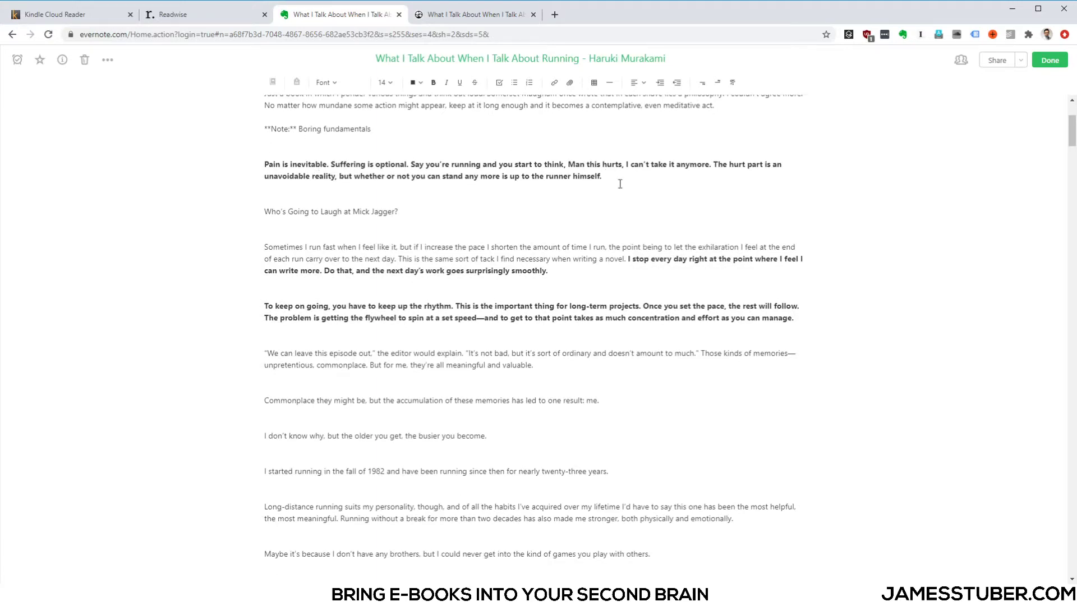
pyautogui.scroll(-20, 705, 259)
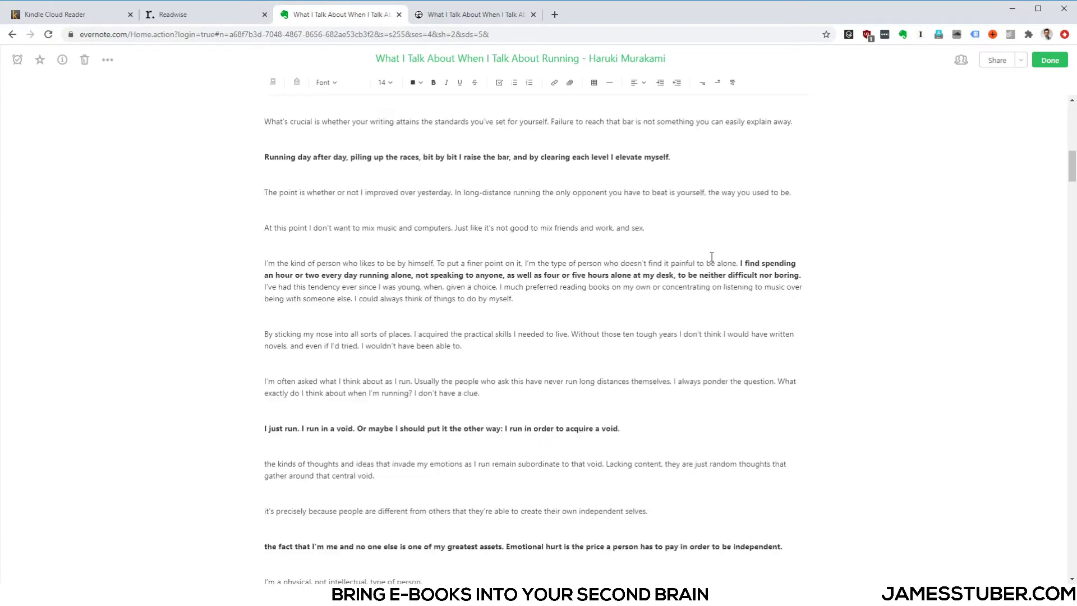
pyautogui.scroll(-5, 705, 259)
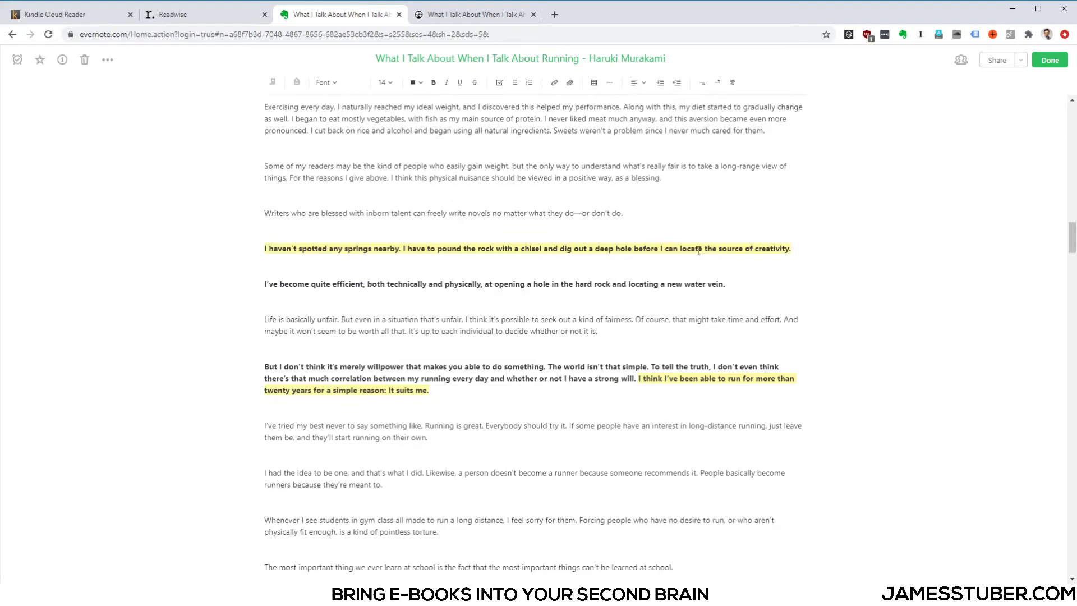
pyautogui.click(520, 248)
pyautogui.hotkey('ctrl', 'Home')
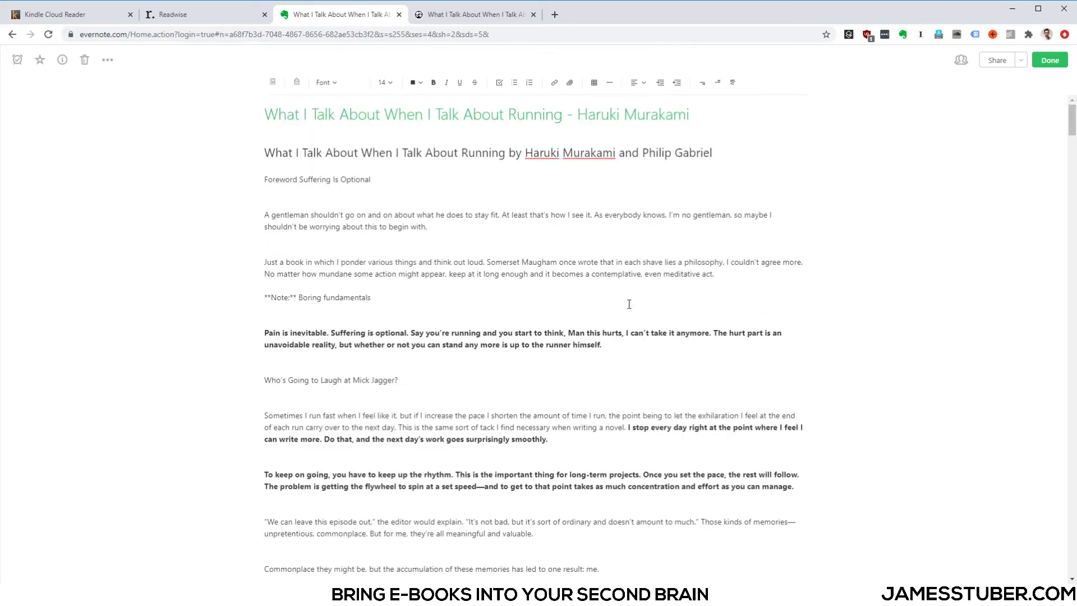
pyautogui.scroll(-15, 629, 304)
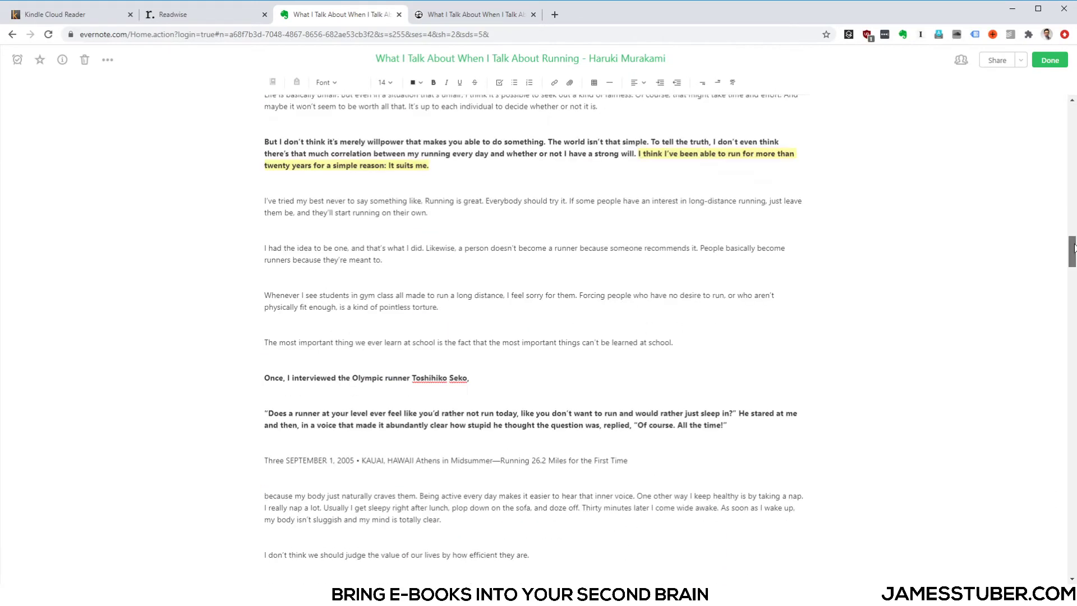
pyautogui.moveTo(1071, 247); pyautogui.dragTo(1071, 115)
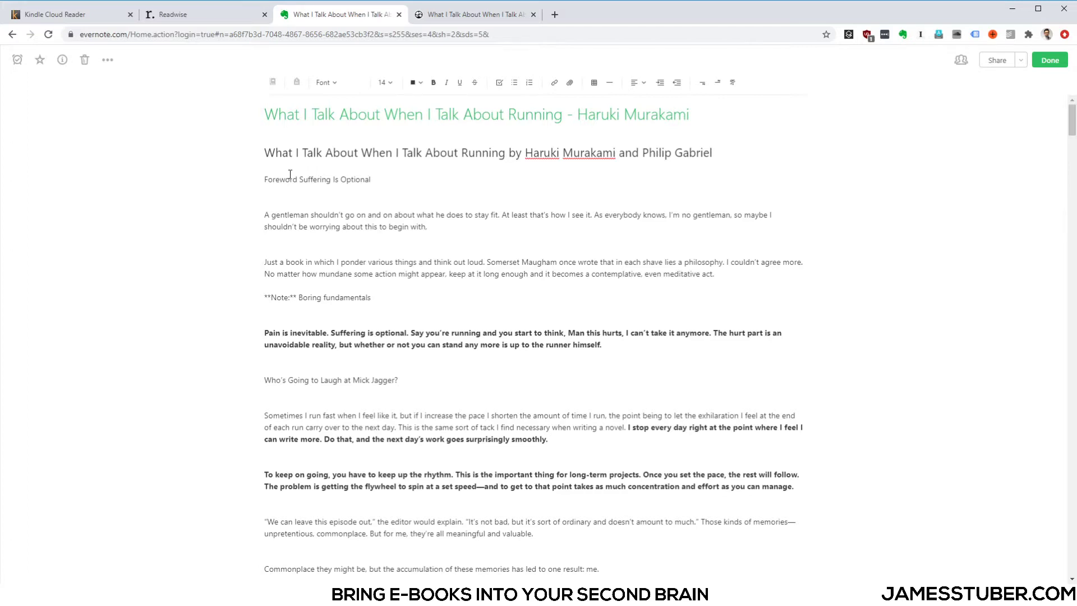
# Insert a 'Main Ideas:' heading above the book heading and paste four summary bullets beneath it
pyautogui.click(271, 168)
pyautogui.press('Return')
pyautogui.press('Return')
pyautogui.press('Up')
pyautogui.press('Up')
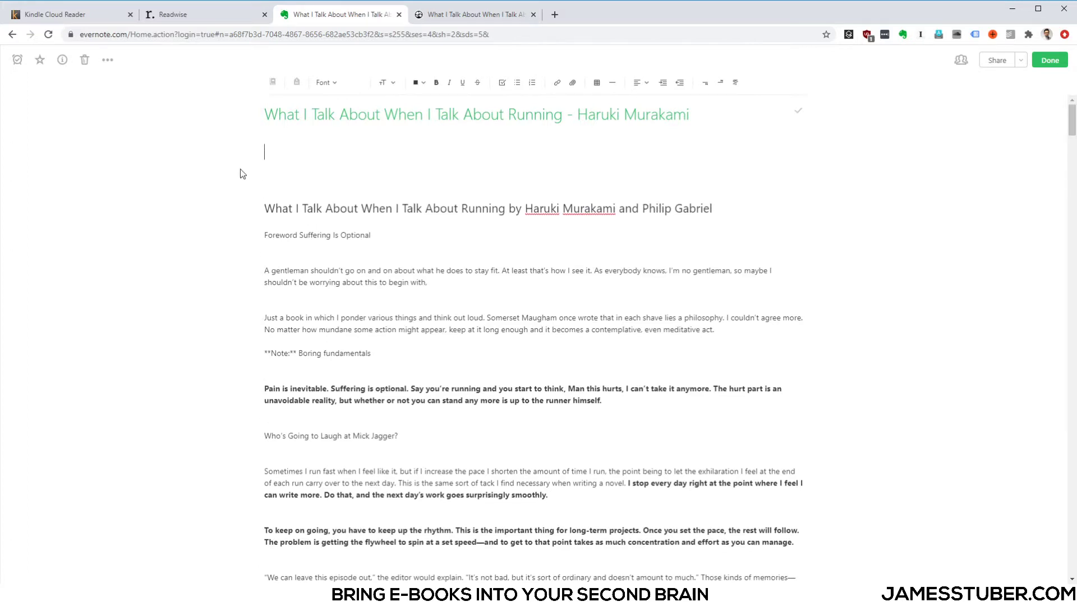
pyautogui.write('Main Ideas:')
pyautogui.press('Return')
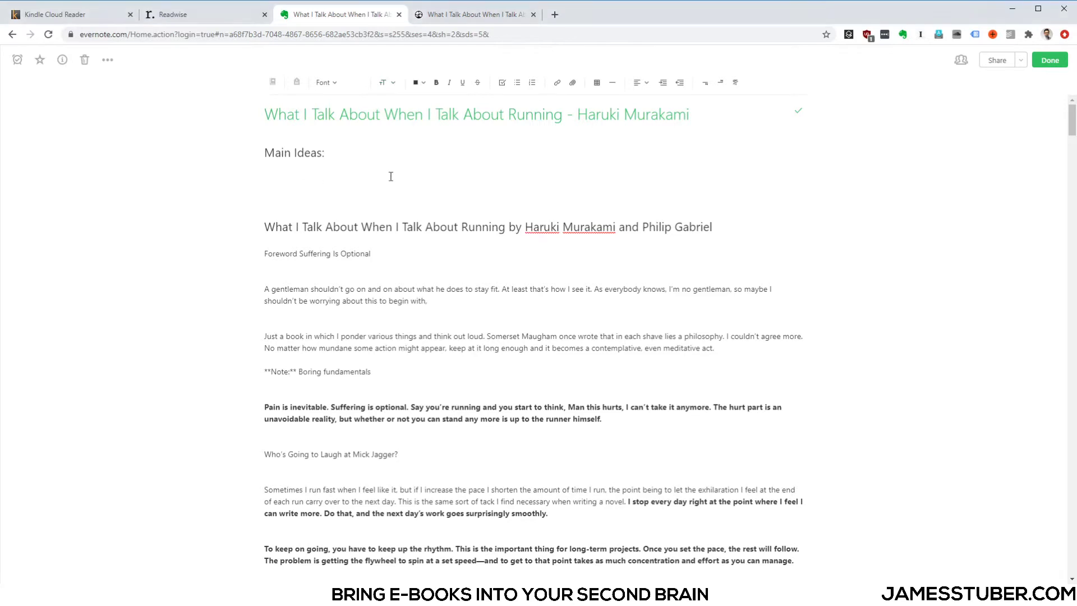
pyautogui.write('* Keeping the flywheel going is essential for long-term progress * You can train yourself to endure almost anything * Understanding yourself is difficult but fruitful * You have to do the work for the Muses to recognize you')
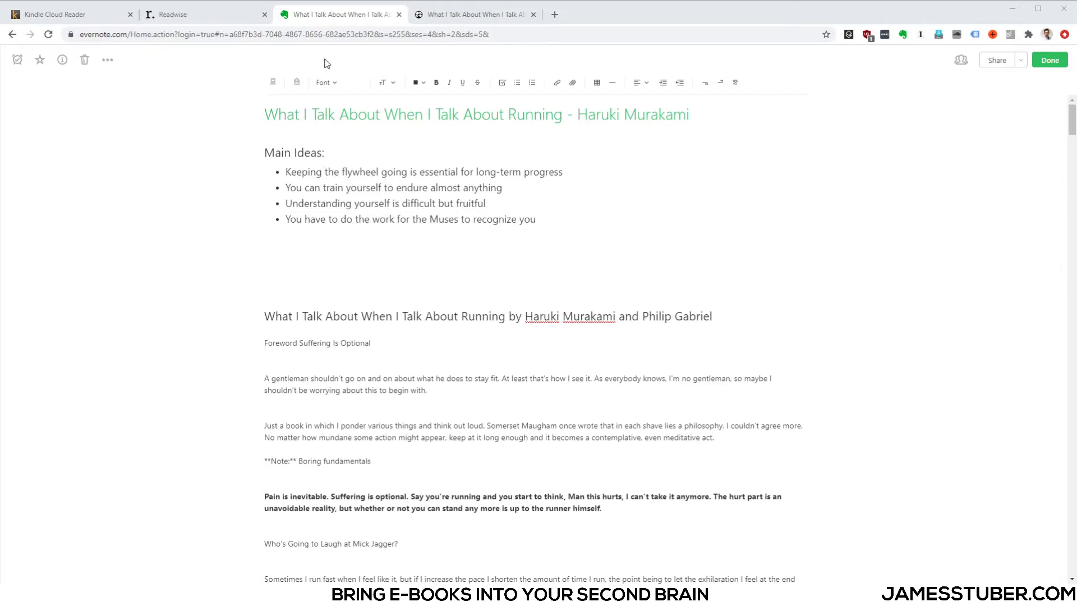
pyautogui.hotkey('ctrl', 'Tab')
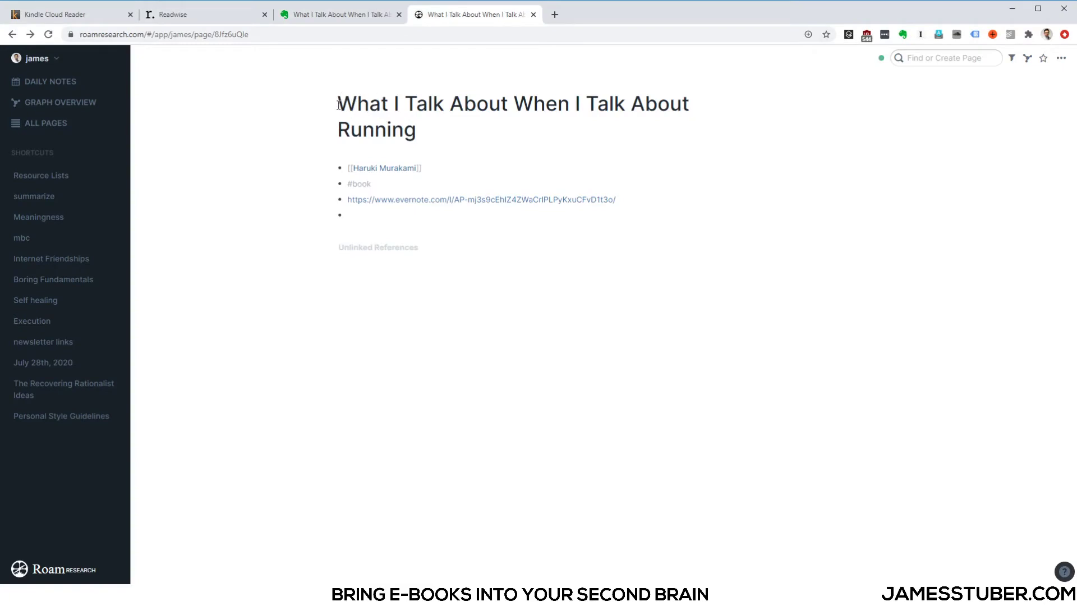
# Select the four main idea bullets in the Evernote note
pyautogui.click(434, 168)
pyautogui.click(433, 185)
pyautogui.click(348, 10)
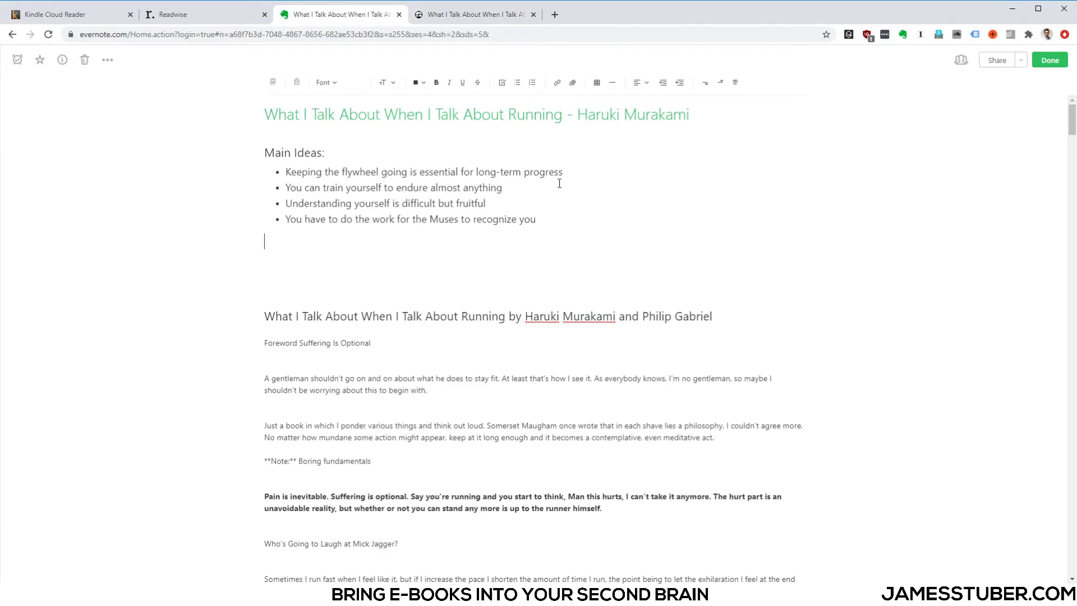
pyautogui.moveTo(537, 220); pyautogui.dragTo(282, 165)
pyautogui.hotkey('ctrl', 'c')
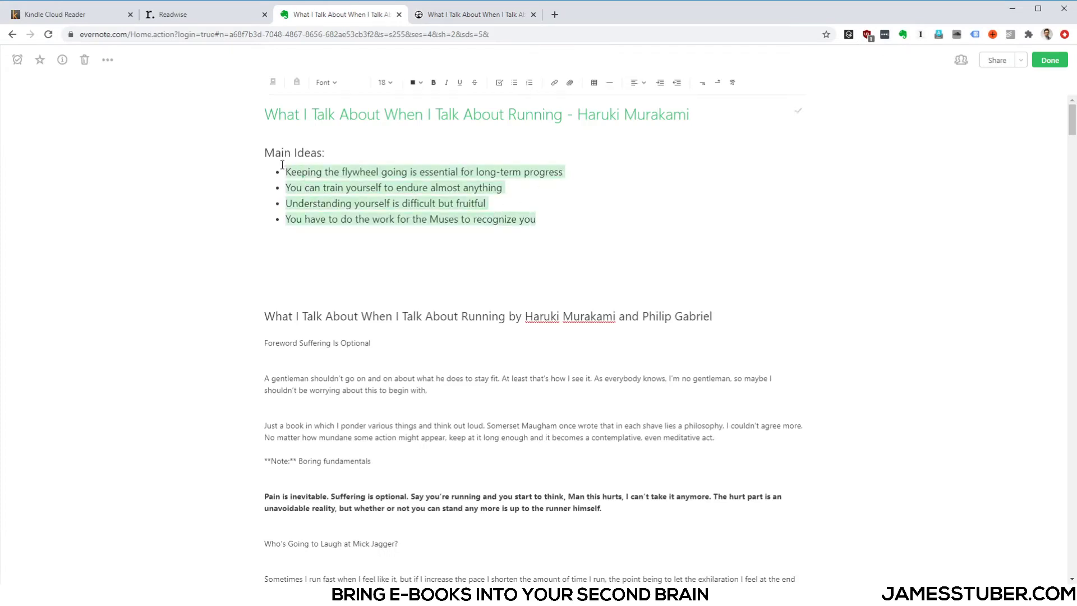
# Add a 'Main Ideas:' block to the Roam book page with the four ideas pasted as nested children
pyautogui.click(477, 14)
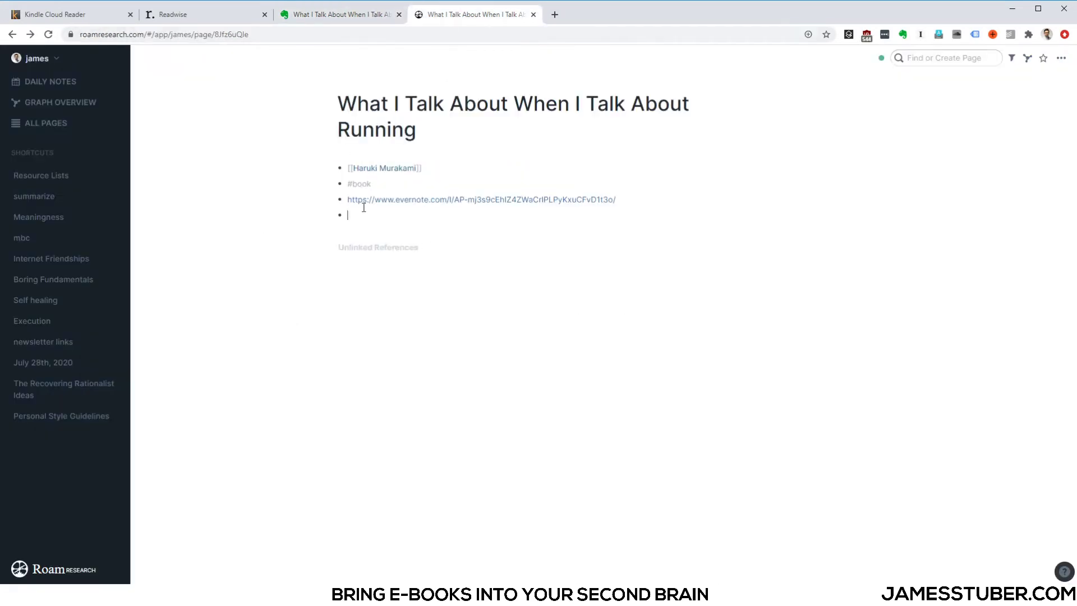
pyautogui.write('Main Ideas:')
pyautogui.press('Return')
pyautogui.press('Tab')
pyautogui.hotkey('ctrl', 'v')
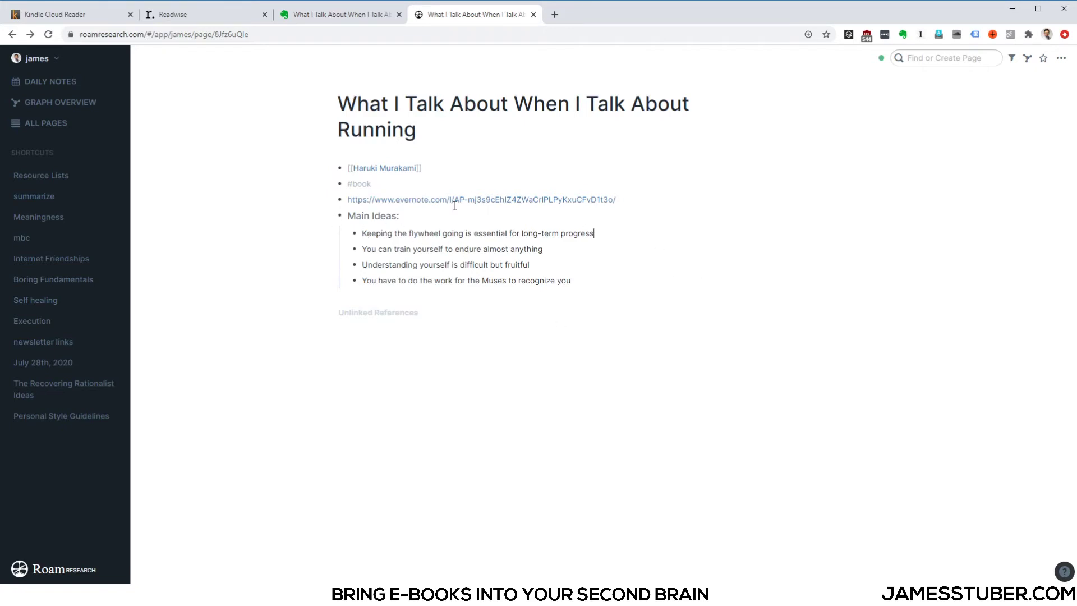
# Open the Murakami book page in the right sidebar and search the graph for Grit
pyautogui.rightClick(395, 135)
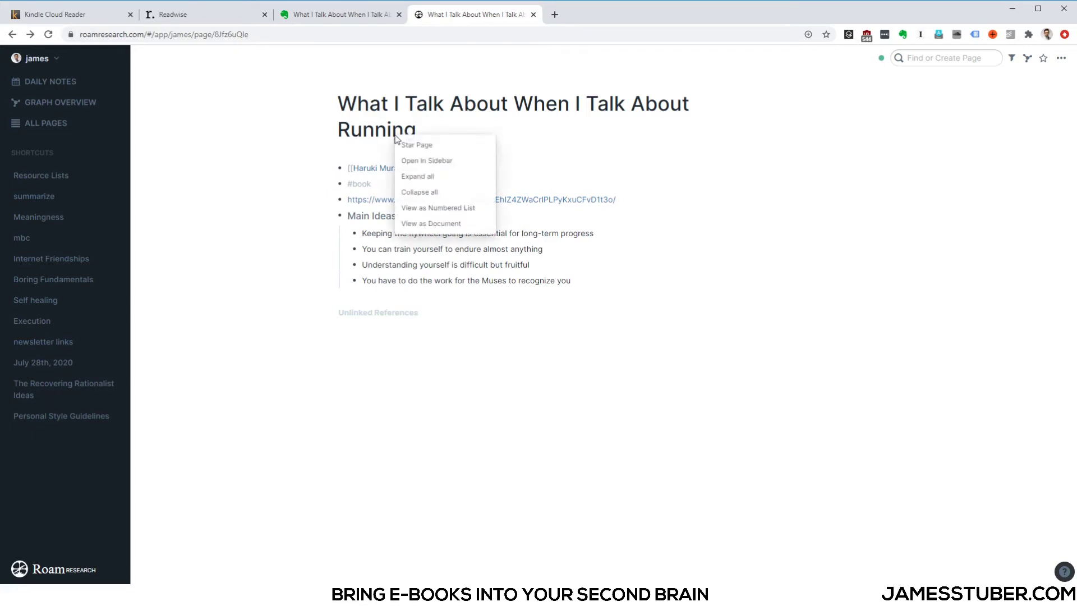
pyautogui.click(429, 162)
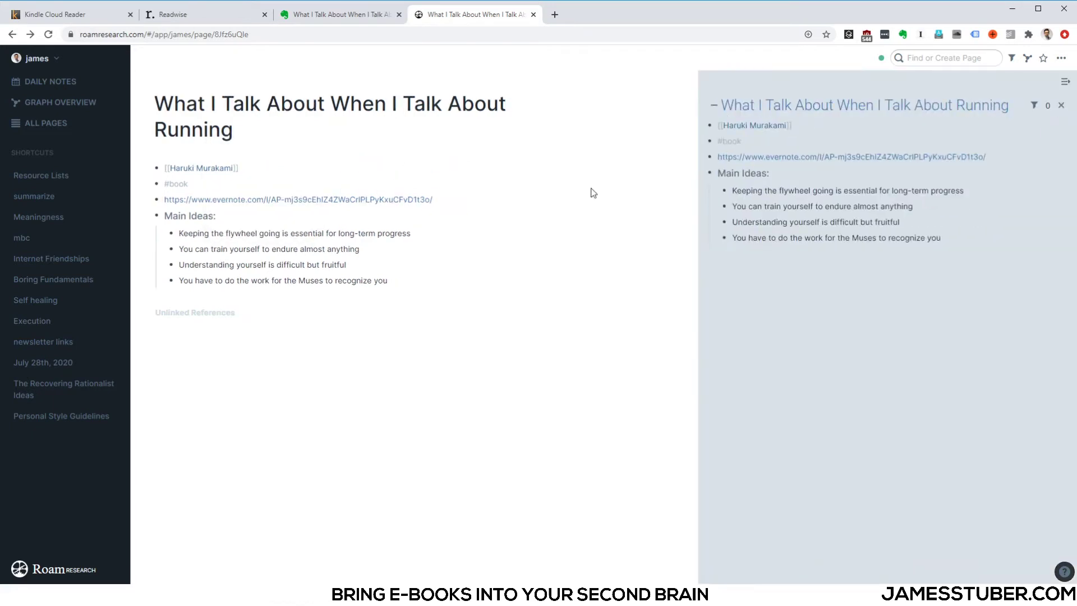
pyautogui.click(936, 58)
pyautogui.write('Grit')
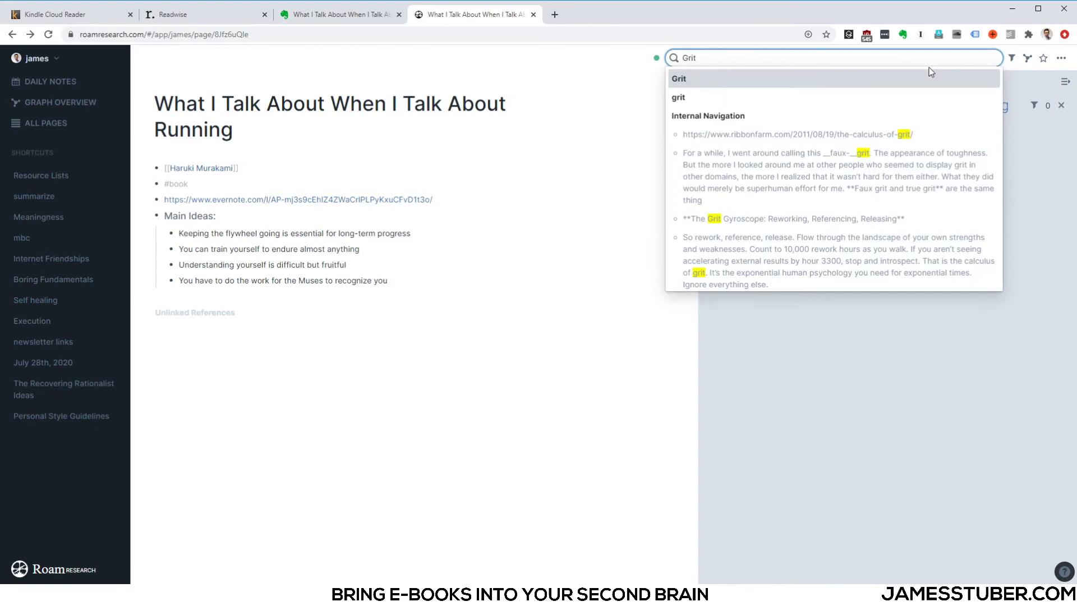
pyautogui.press('Escape')
# Open the empty Grit page from the page search list
pyautogui.click(922, 58)
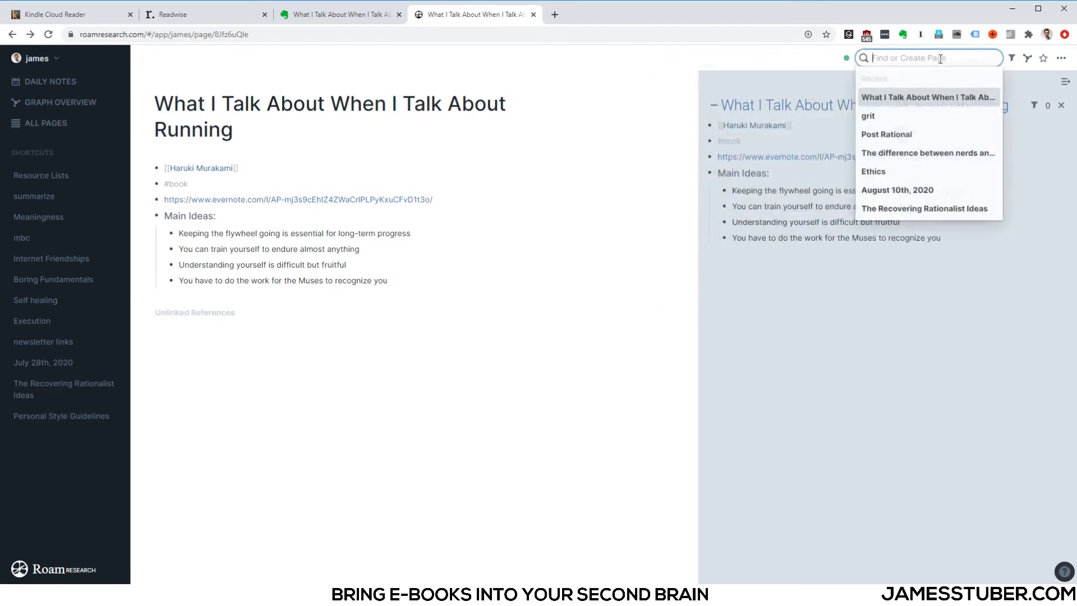
pyautogui.write('Gr')
pyautogui.press('BackSpace')
pyautogui.press('BackSpace')
pyautogui.press('Down')
pyautogui.press('Return')
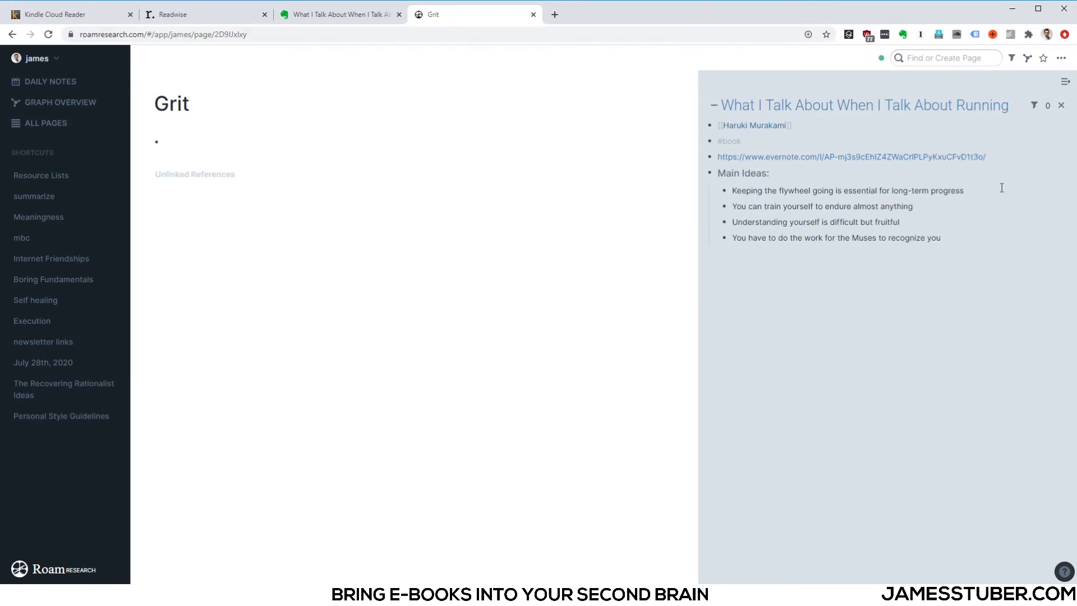
# Paste a block reference to 'Keeping the flywheel going is essential for long-term progress' into Grit's first bullet
pyautogui.rightClick(725, 191)
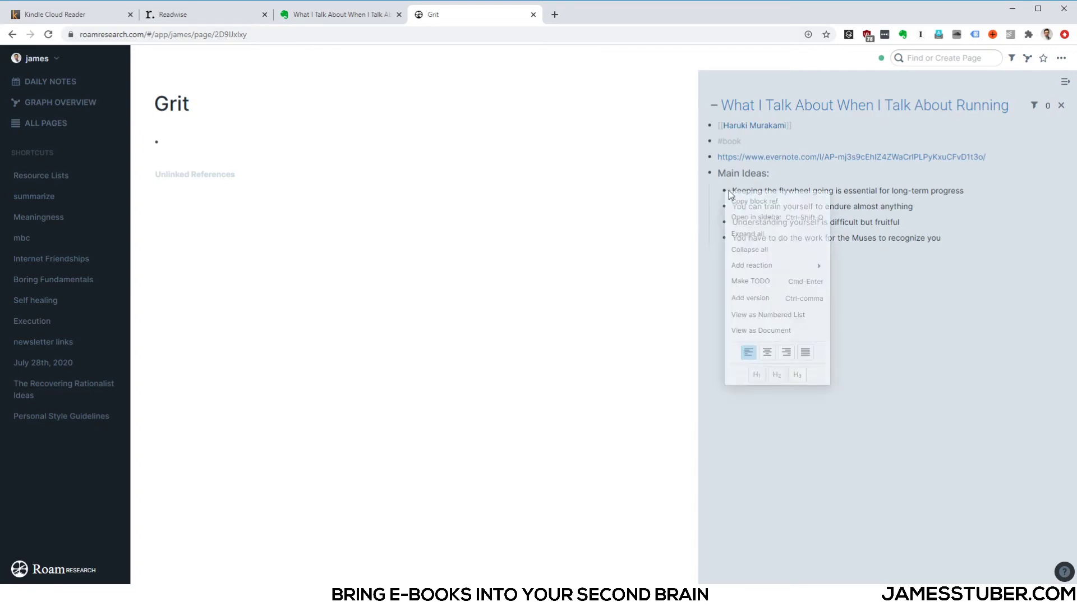
pyautogui.click(762, 200)
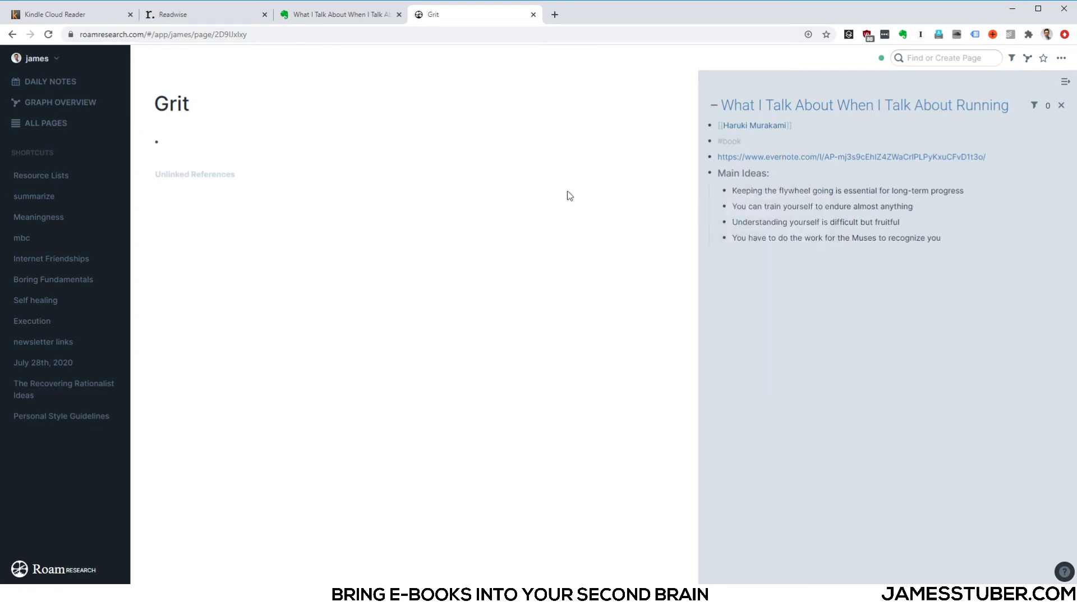
pyautogui.hotkey('ctrl', 'v')
pyautogui.press('Return')
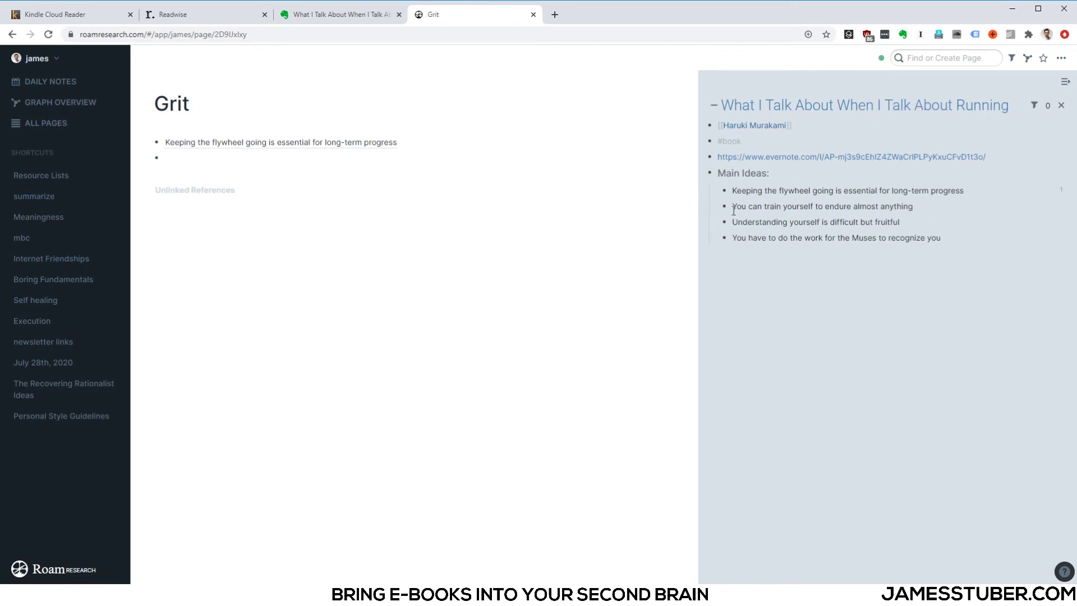
pyautogui.click(735, 207)
# Turn the sentence 'You can train yourself to endure almost anything' into a page link
pyautogui.moveTo(735, 207); pyautogui.dragTo(913, 206)
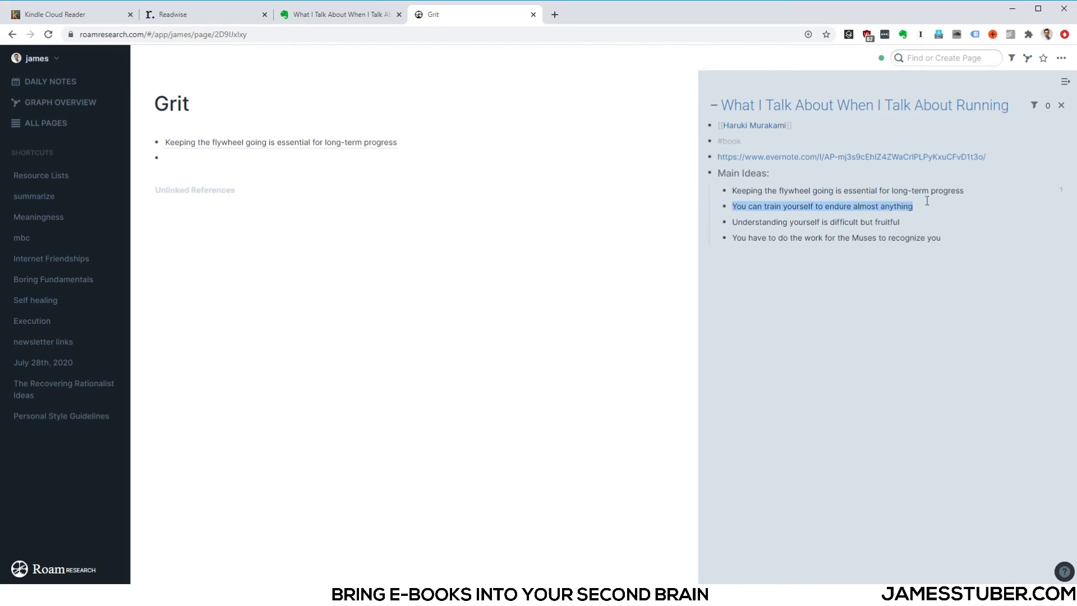
pyautogui.write('[[')
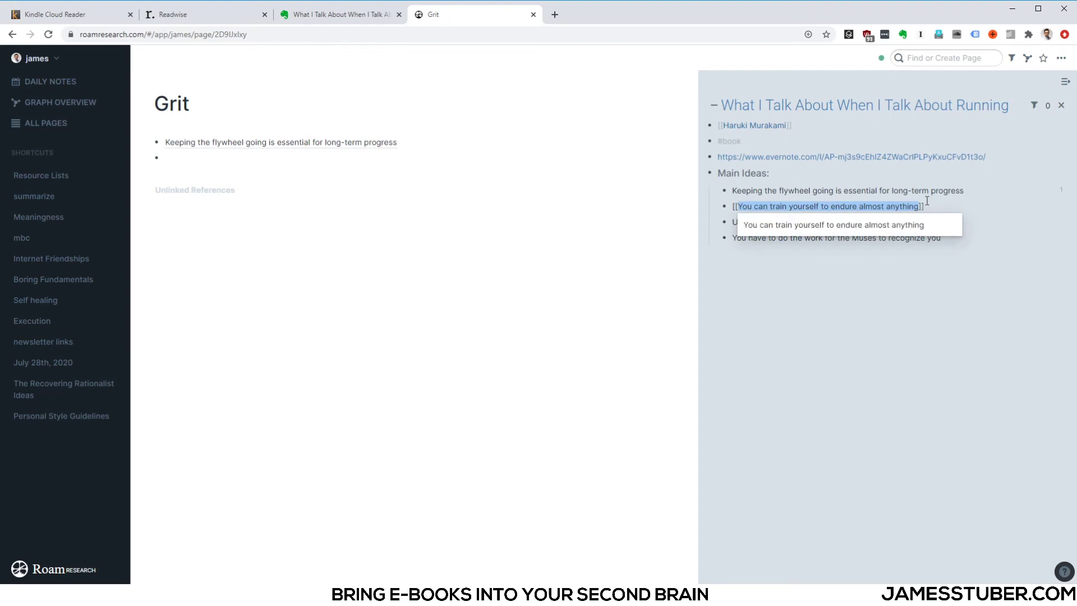
pyautogui.click(945, 205)
pyautogui.click(828, 222)
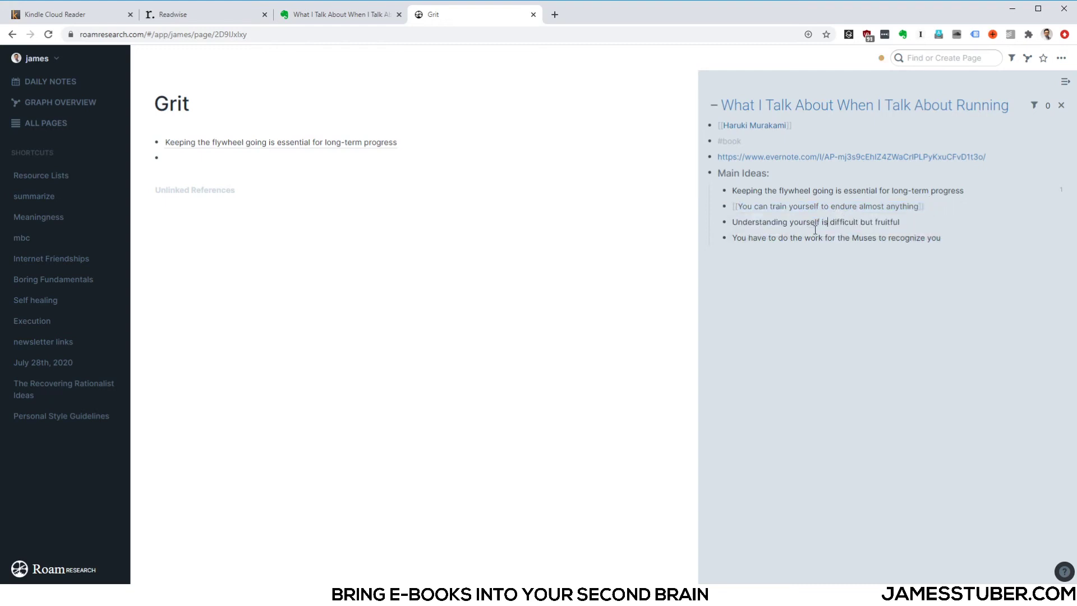
# Open that new page in the sidebar and add a link to [[Man's Search for Meaning]]
pyautogui.keyDown('shift'); pyautogui.click(783, 206); pyautogui.keyUp('shift')
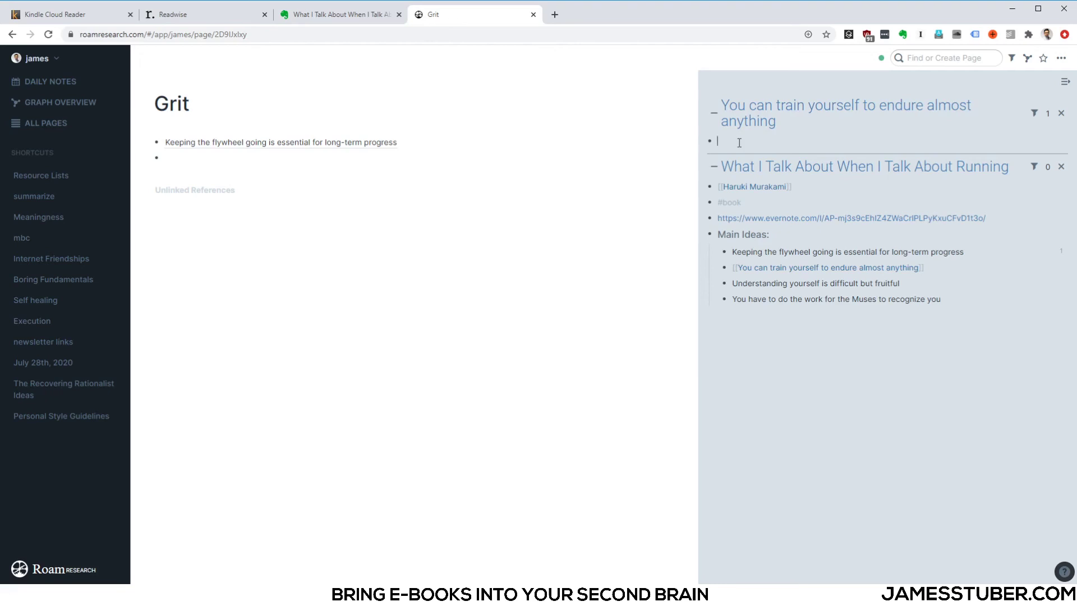
pyautogui.write("[[Man's")
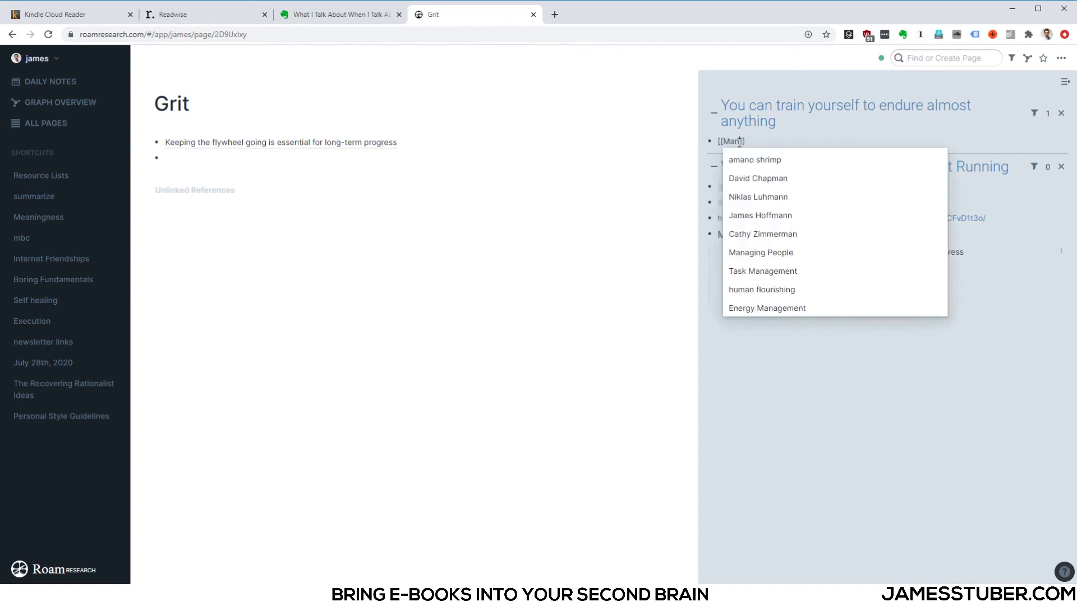
pyautogui.write(' Search for Meani')
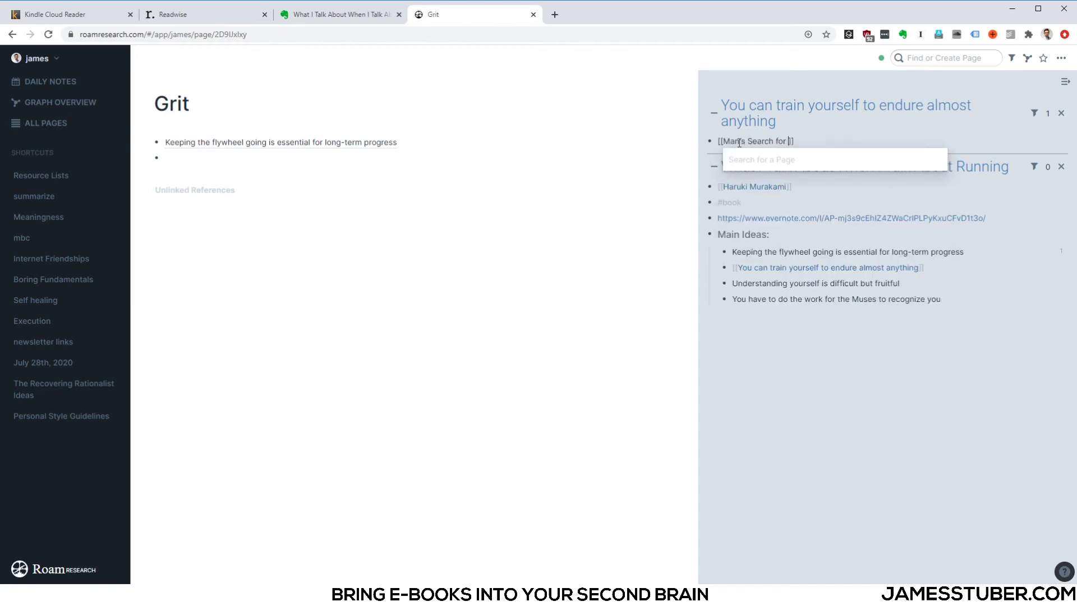
pyautogui.write('ng')
pyautogui.press('End')
pyautogui.press('Return')
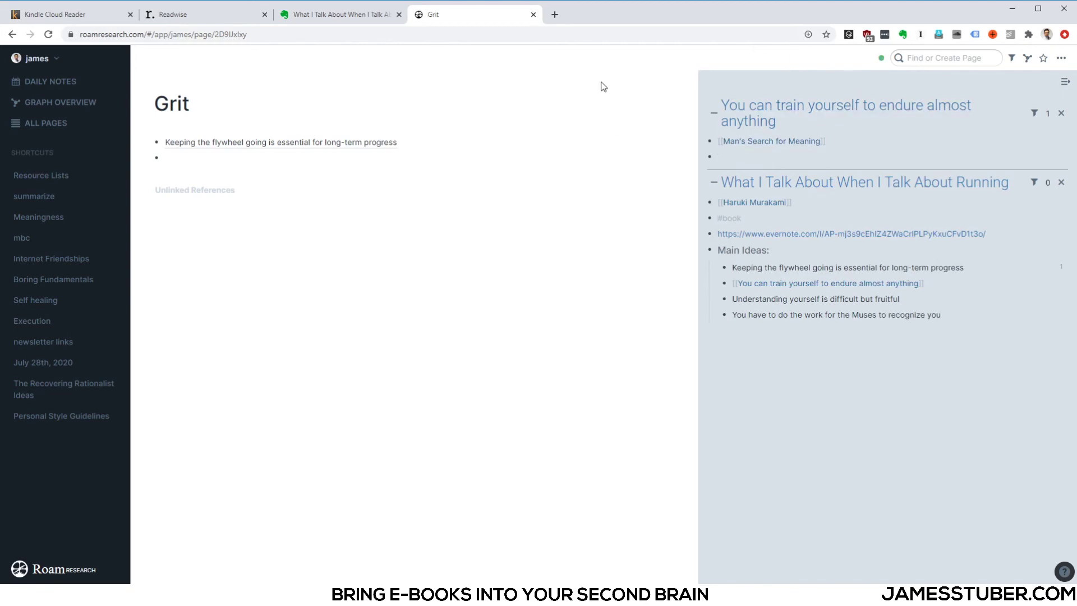
pyautogui.click(733, 298)
# Open the Introspection page via search and put the caret in its empty last bullet
pyautogui.click(943, 59)
pyautogui.write('Introsp')
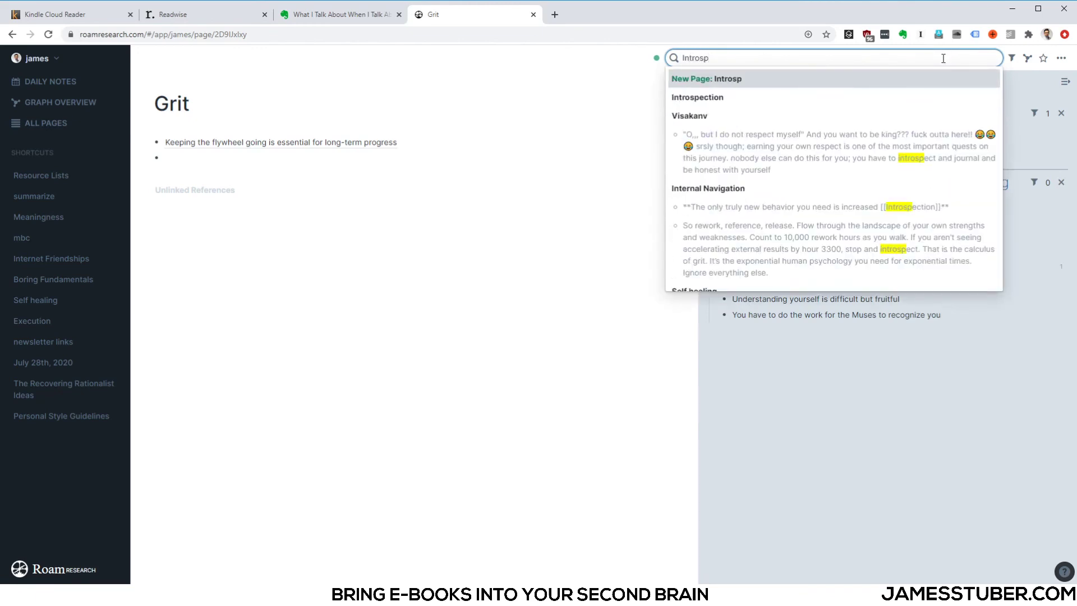
pyautogui.press('Down')
pyautogui.press('Return')
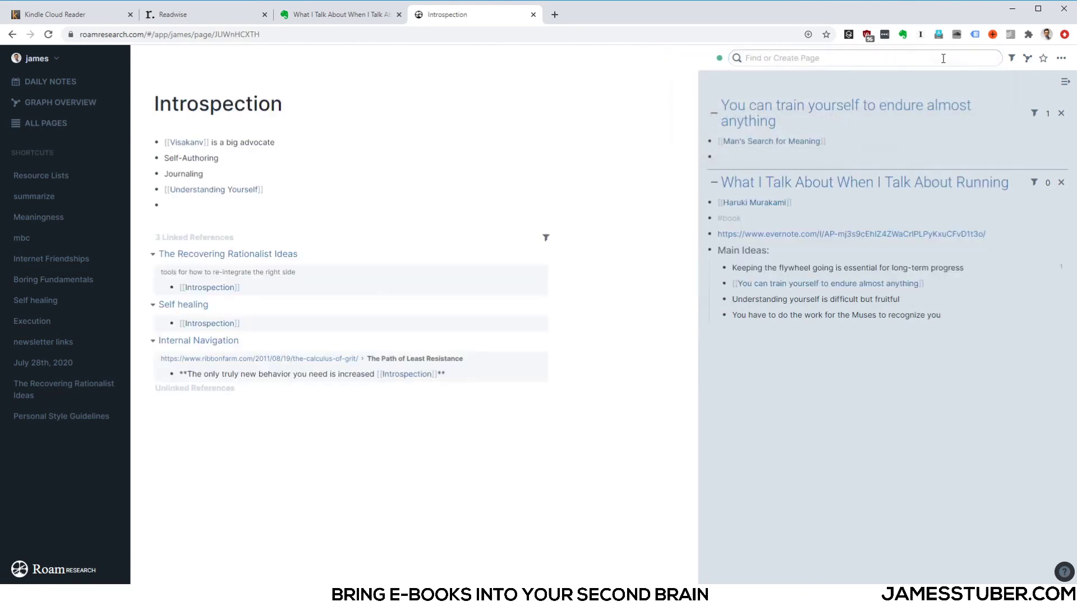
pyautogui.click(195, 203)
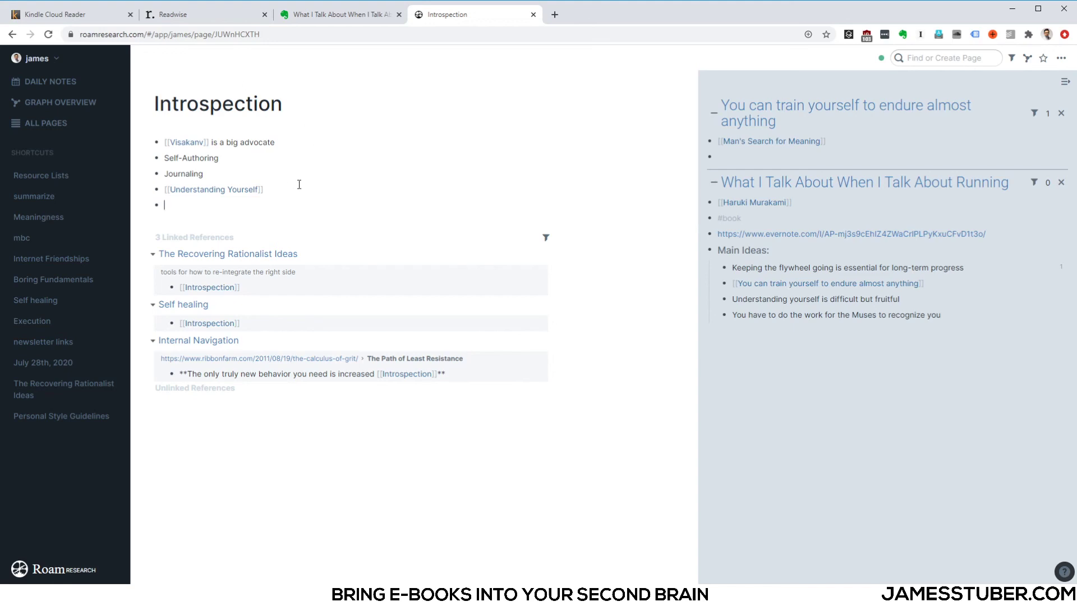
# Paste a block reference to 'Understanding yourself is difficult but fruitful' into Introspection's last bullet
pyautogui.rightClick(725, 301)
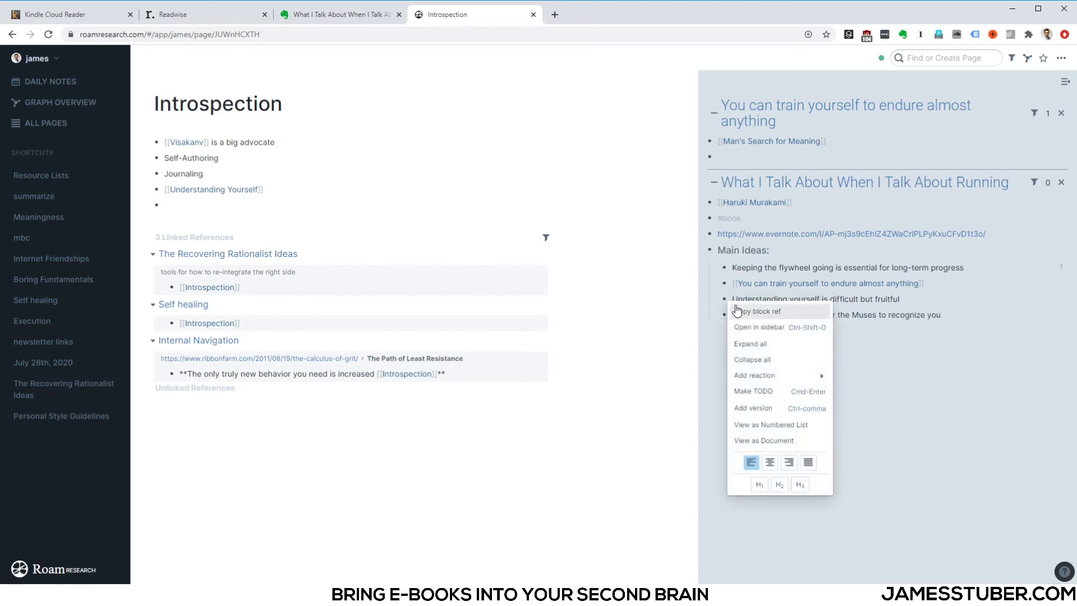
pyautogui.click(757, 310)
pyautogui.click(216, 205)
pyautogui.hotkey('ctrl', 'v')
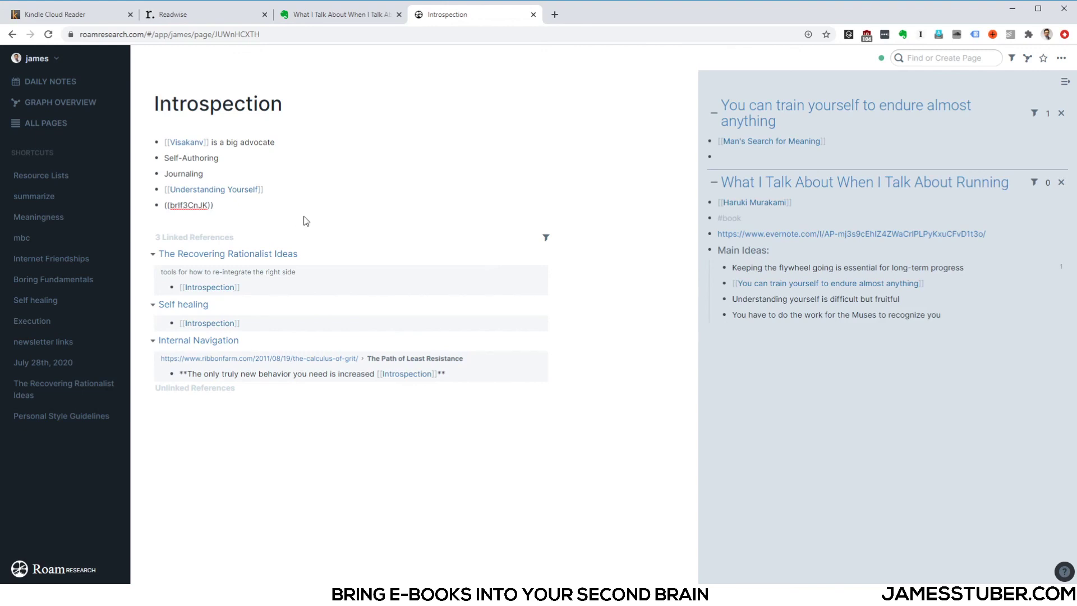
pyautogui.press('Return')
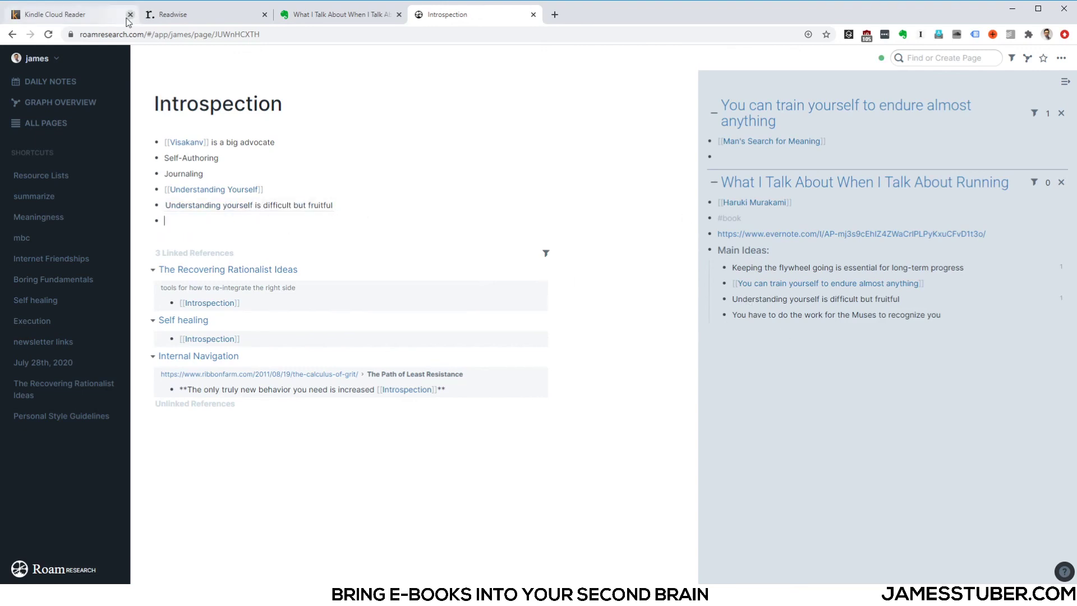
# Check the Kindle book and Evernote summary note, then return to Introspection in Roam
pyautogui.click(101, 16)
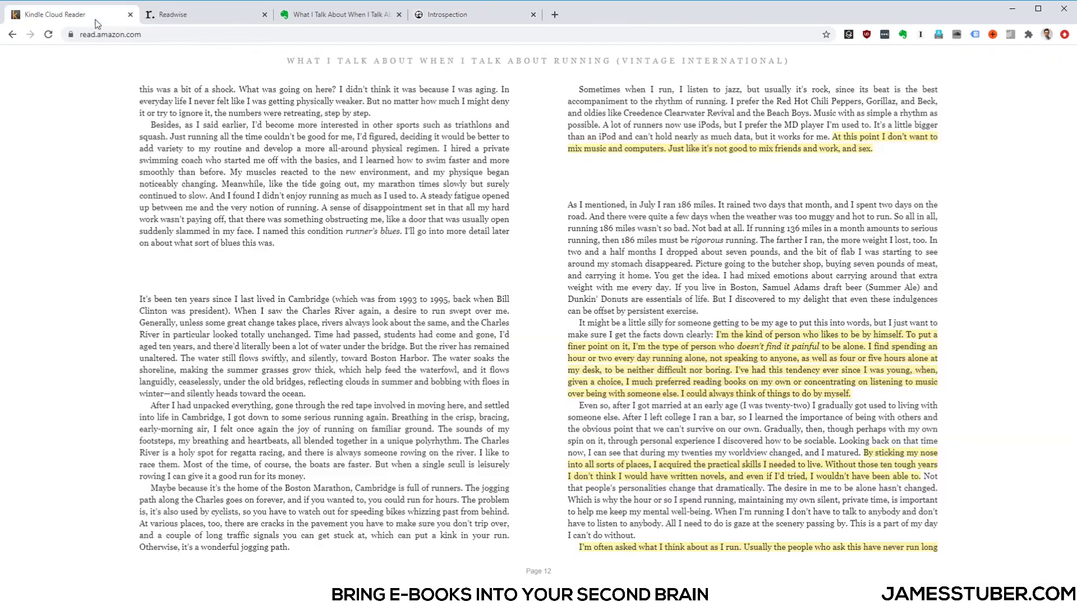
pyautogui.click(332, 15)
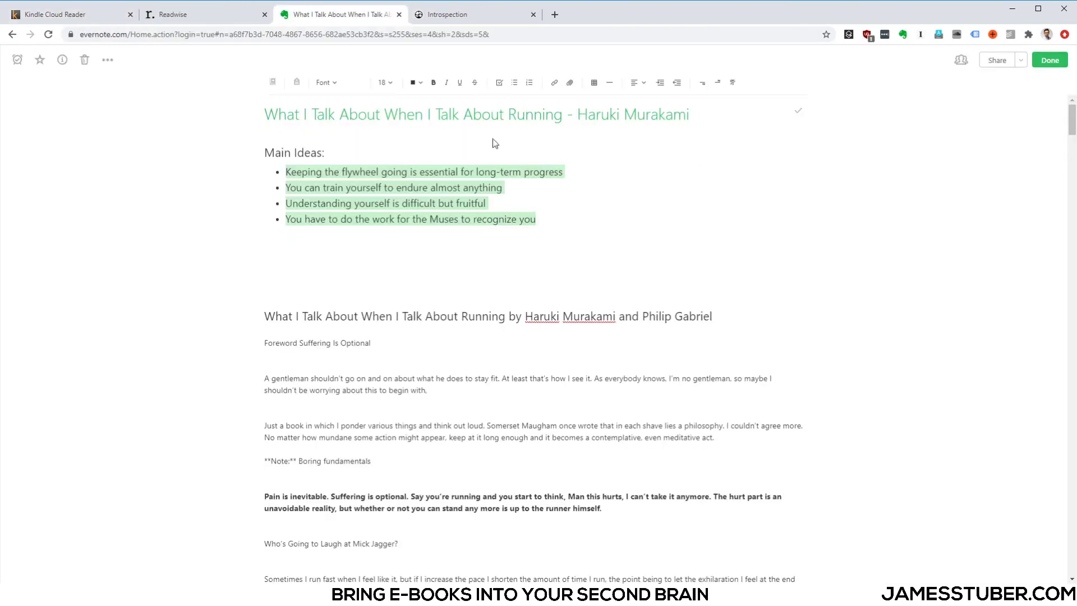
pyautogui.click(457, 15)
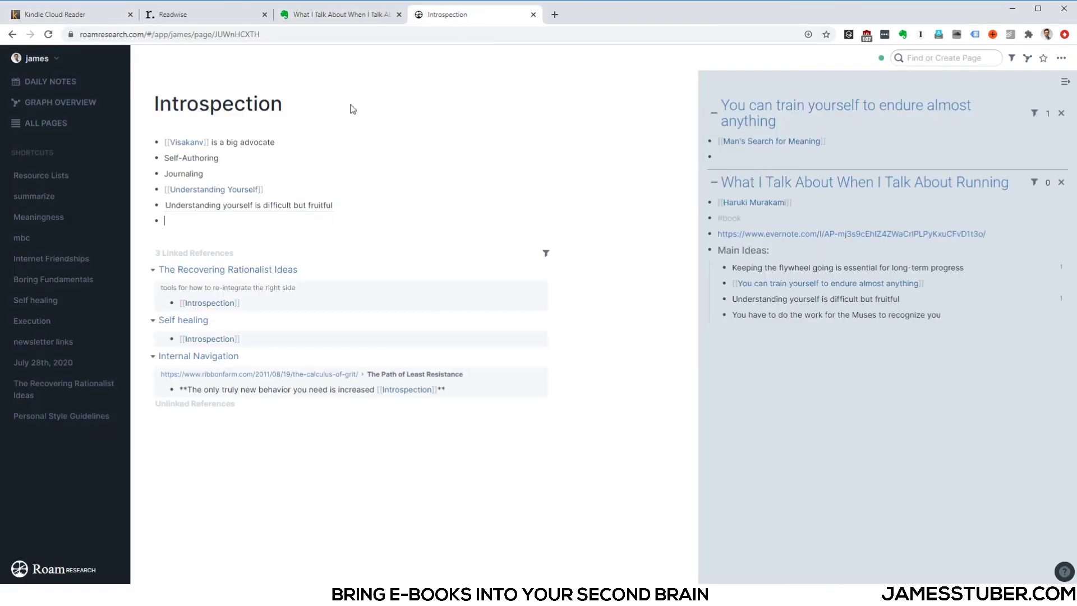